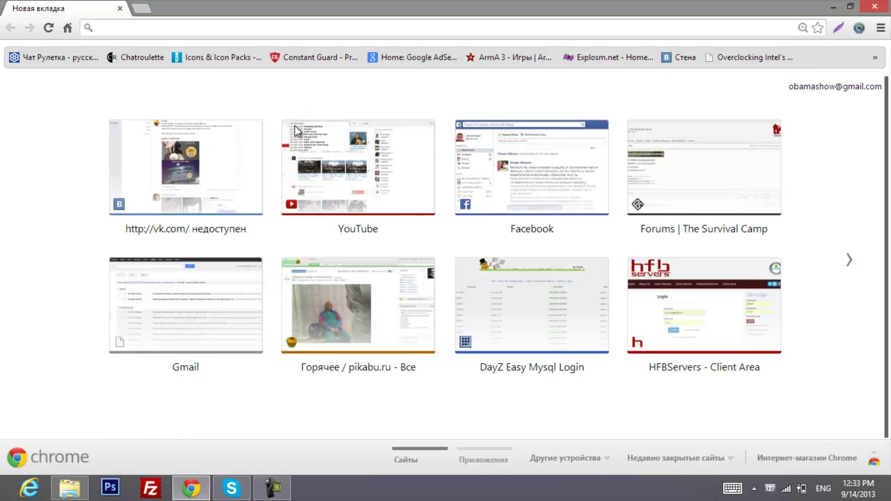
Step: Search Google for 'xvid codec' and open the Xvid.org Downloads result
text(x)
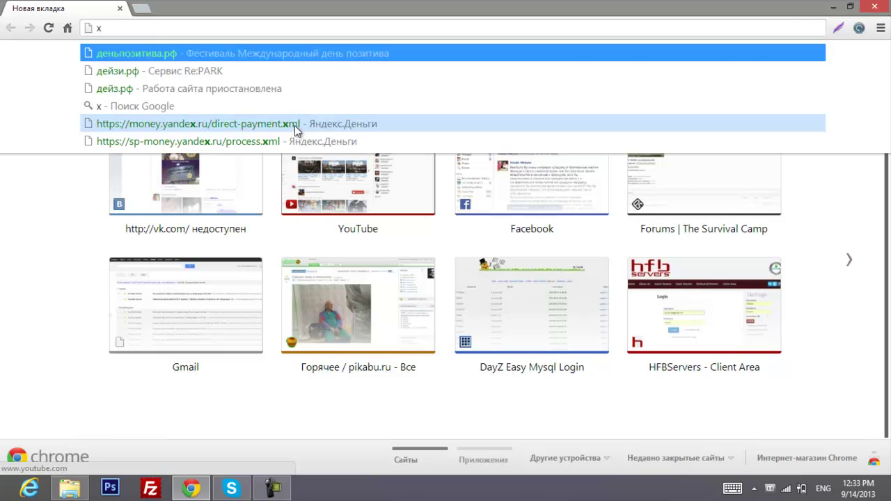
text(vid codec)
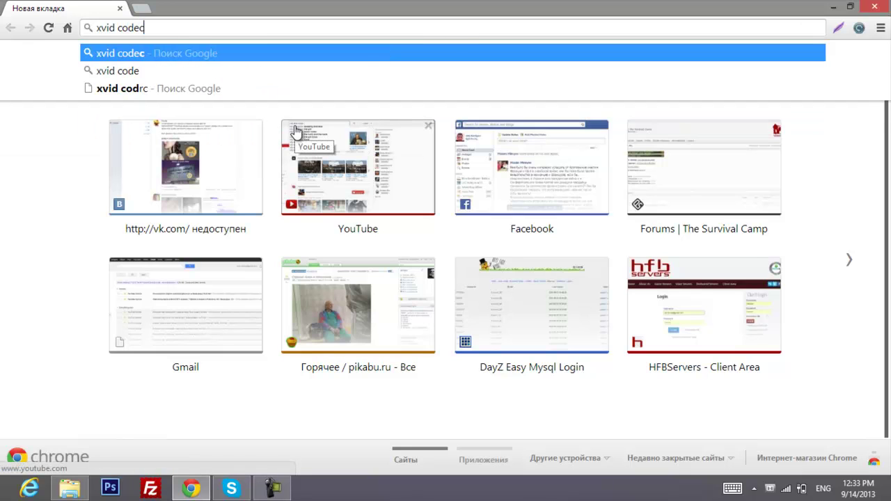
key(Return)
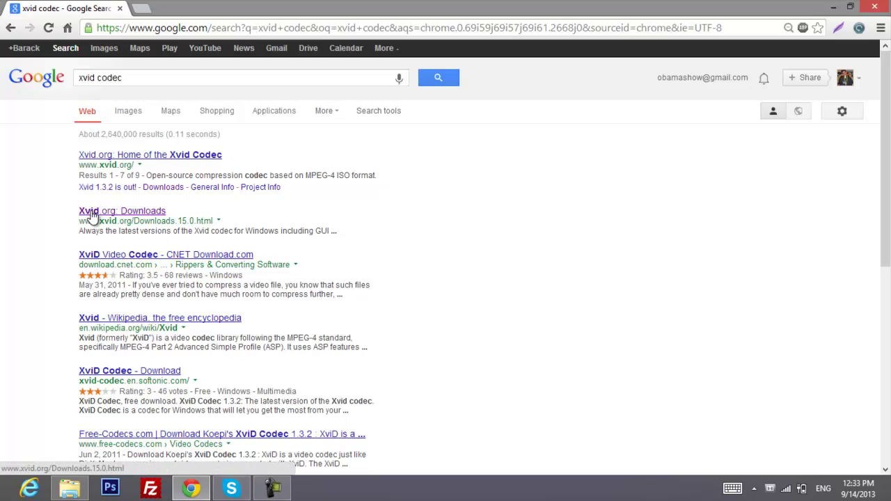
click(118, 217)
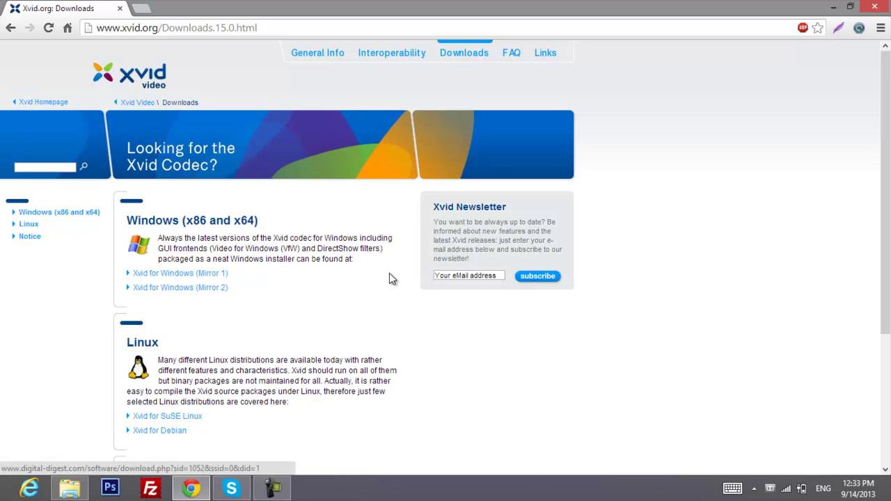
Step: Download the Xvid for Windows installer from Mirror 1 and save it to the Desktop
scroll(390, 282, down, 3)
scroll(390, 281, up, 3)
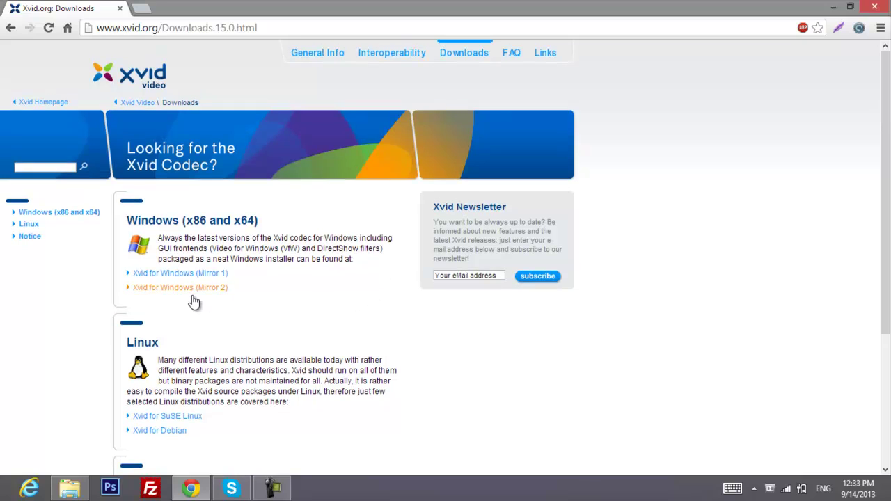
drag(123, 221, 241, 219)
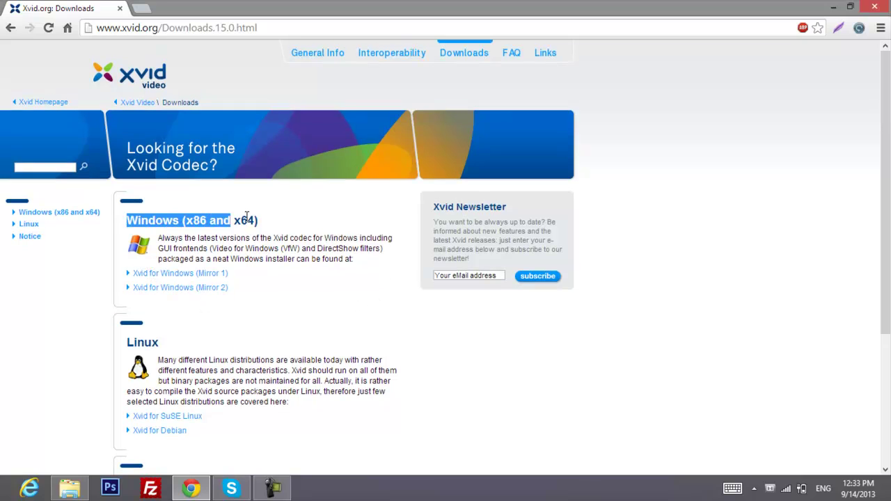
click(229, 274)
click(176, 276)
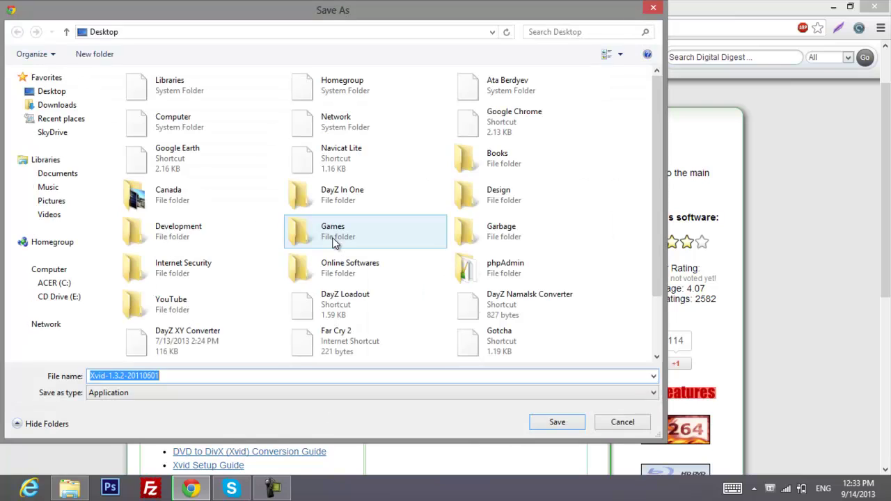
click(65, 91)
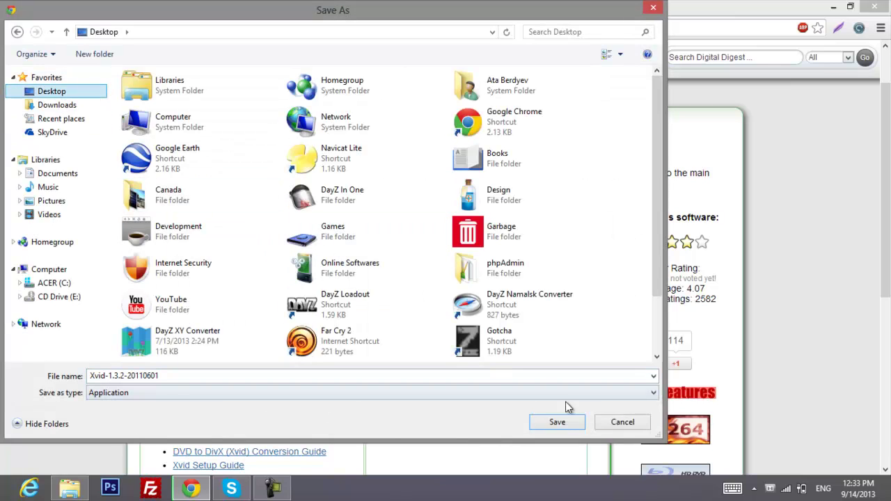
click(573, 422)
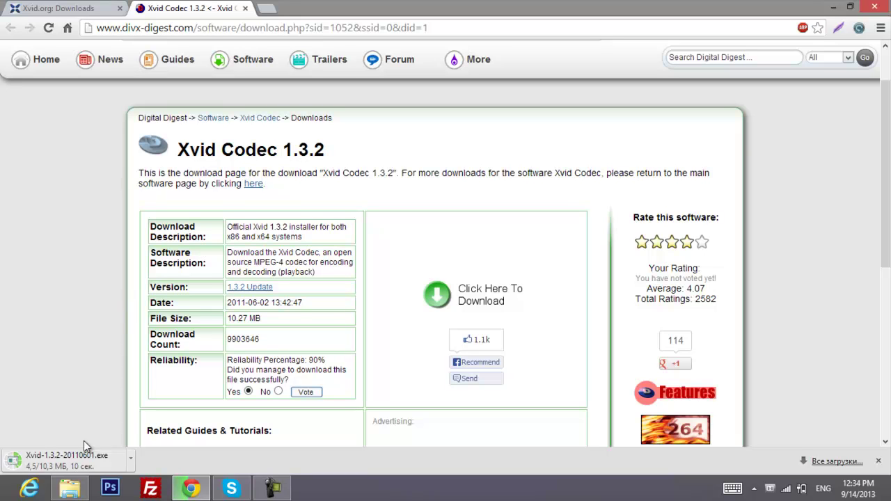
Step: Check the desktop briefly, then open a new browser tab
click(195, 487)
click(191, 488)
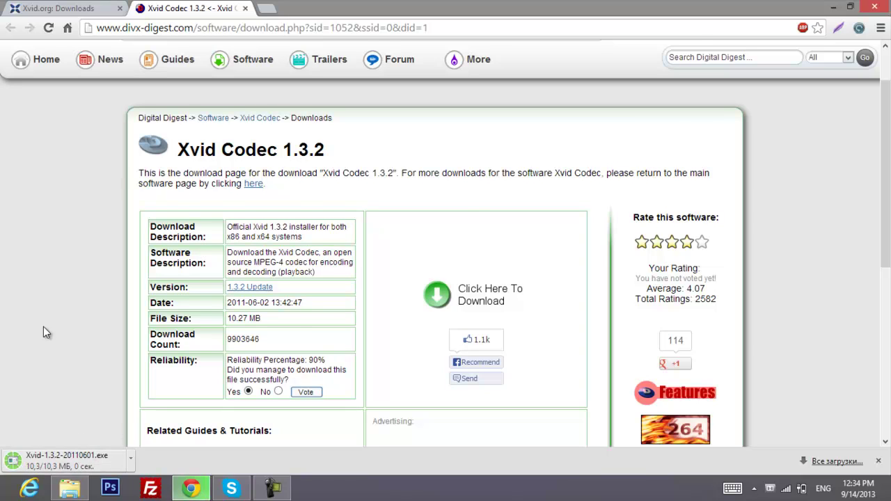
scroll(43, 327, down, 2)
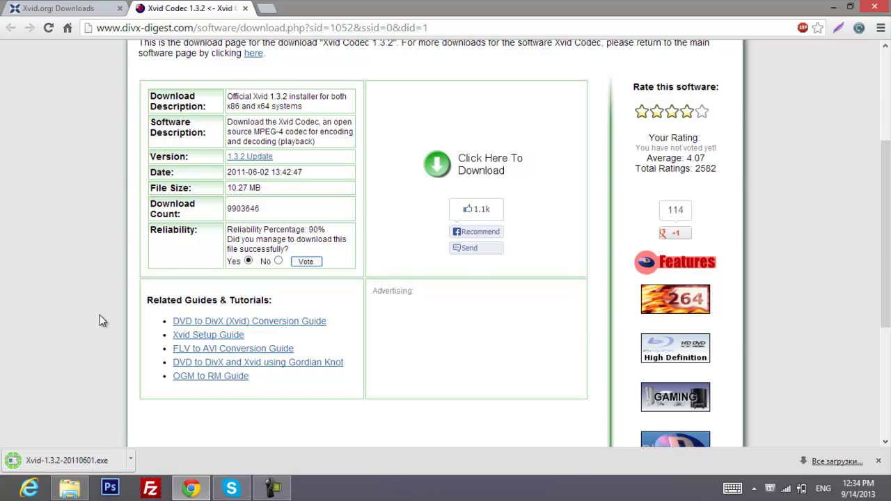
scroll(100, 317, up, 3)
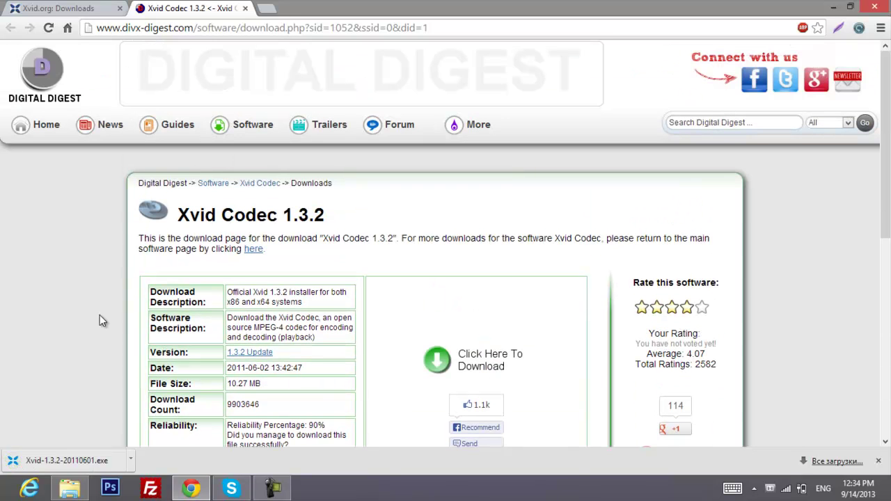
click(267, 8)
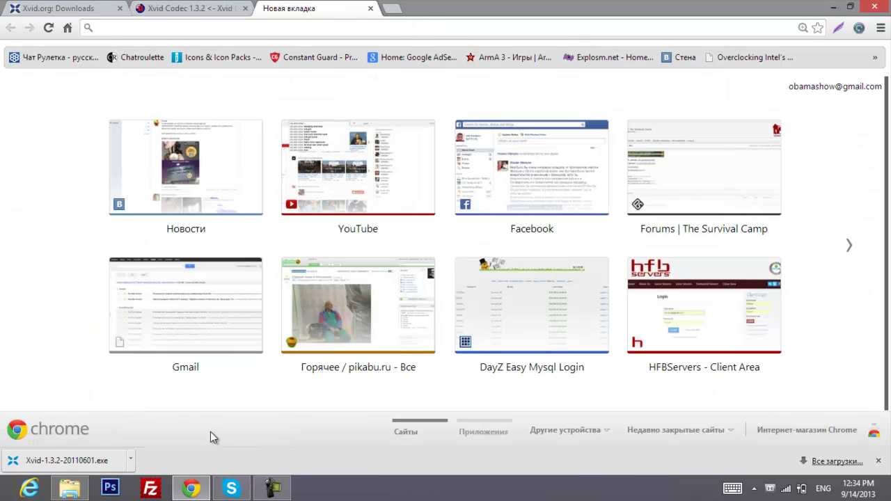
Step: Search for 'virtualdub' and go to the VirtualDub SourceForge download page
text(virtualdub)
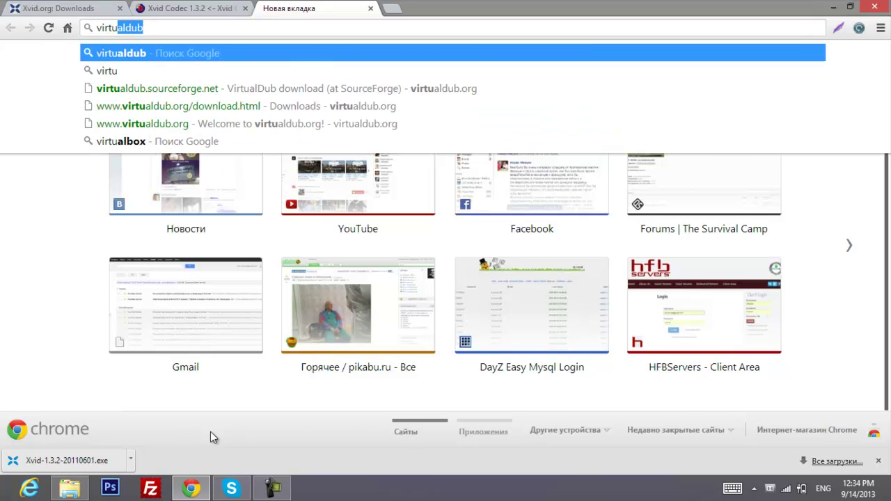
key(Return)
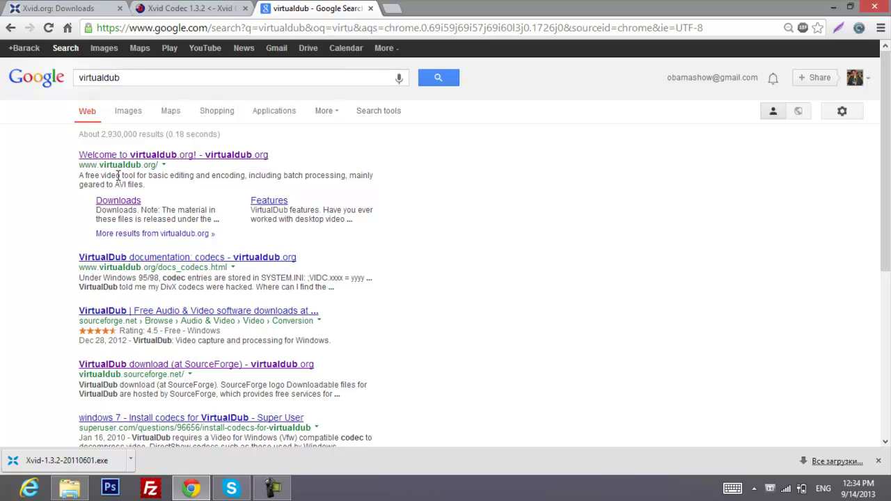
click(112, 204)
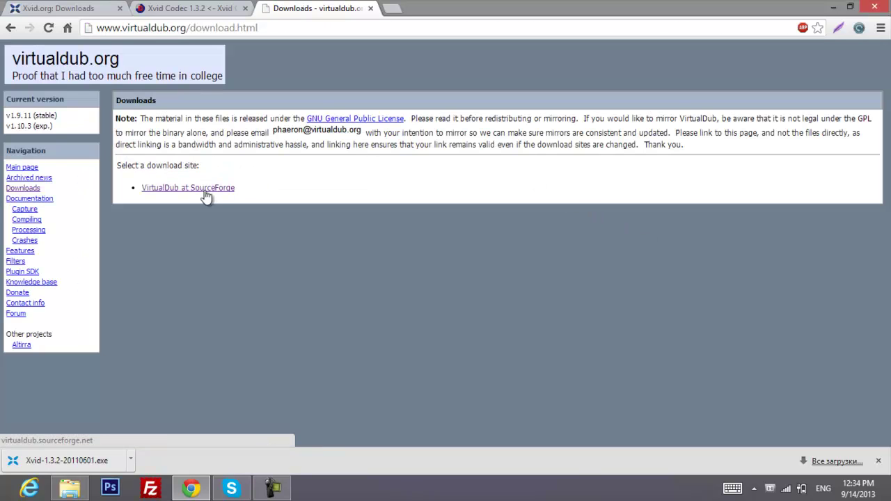
click(200, 193)
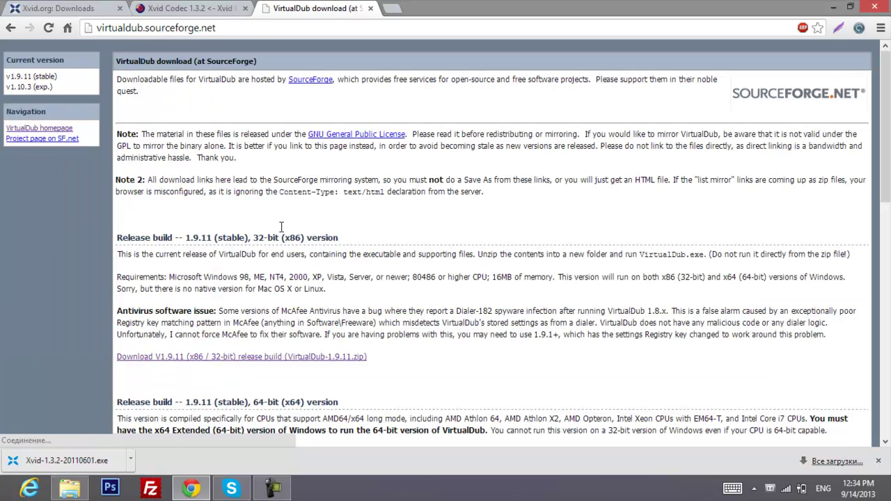
Step: Download the 32-bit VirtualDub 1.9.11 zip and save it to the Desktop
scroll(315, 192, down, 2)
scroll(346, 246, up, 2)
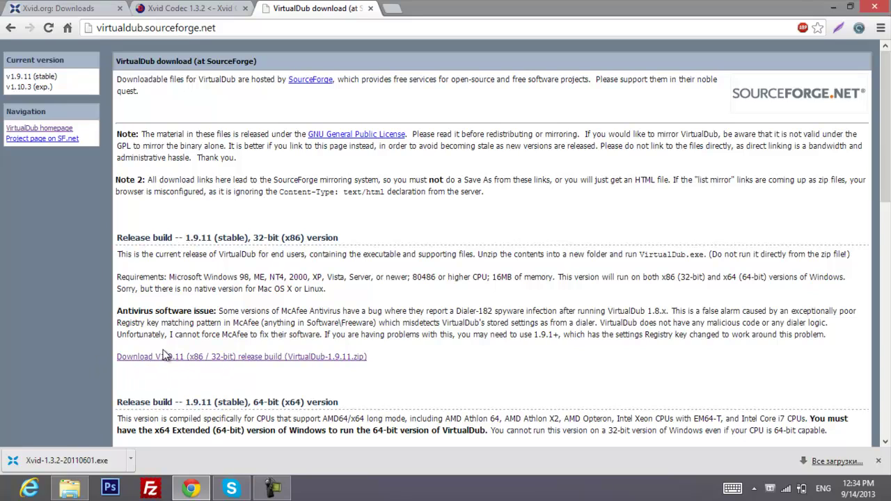
click(183, 358)
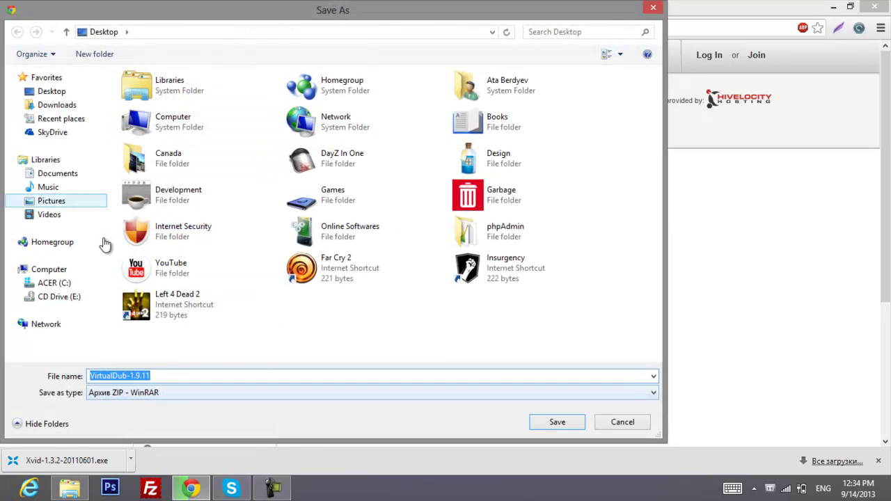
click(44, 94)
click(578, 423)
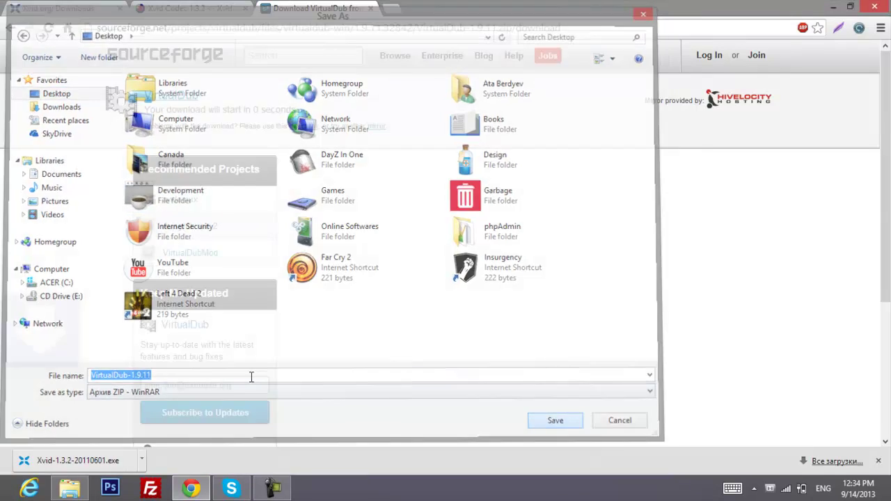
Step: Extract the VirtualDub zip on the desktop into a VirtualDub-1.9.11 folder with WinRAR
click(192, 488)
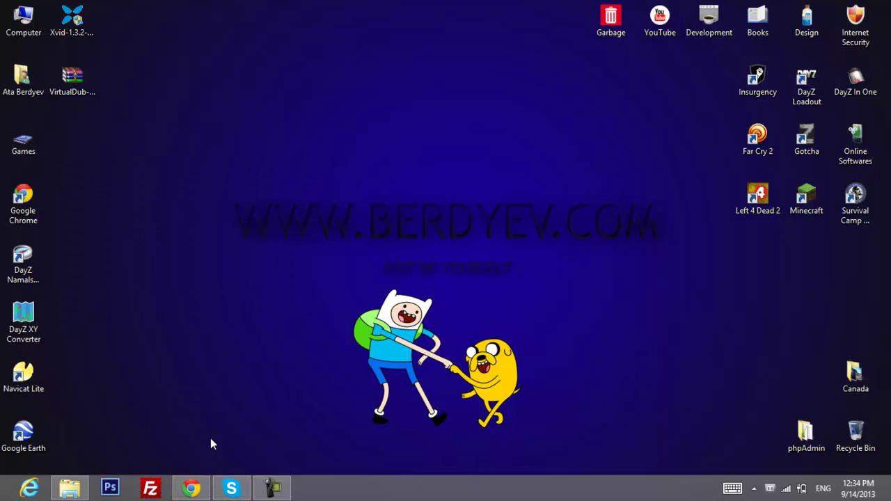
drag(95, 79, 145, 141)
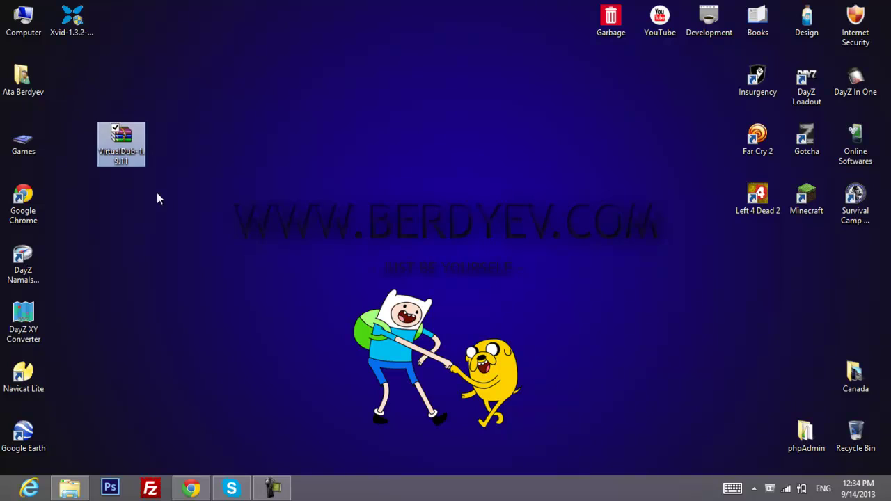
right_click(131, 139)
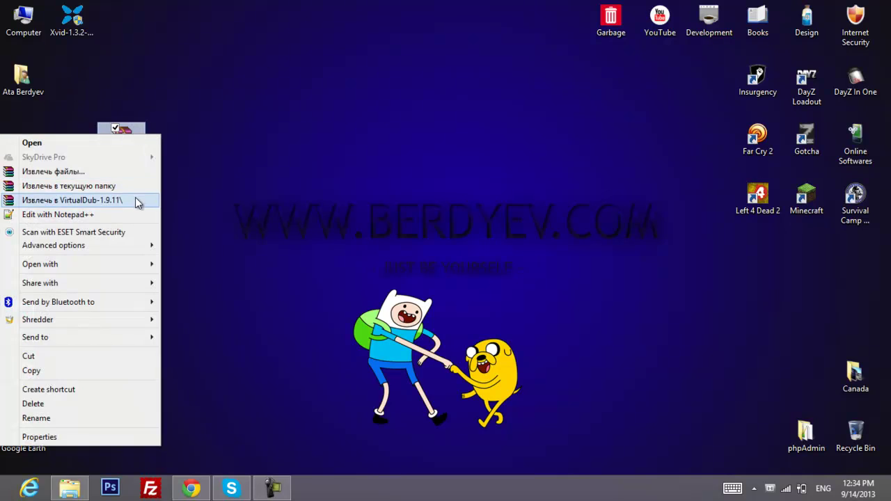
click(77, 200)
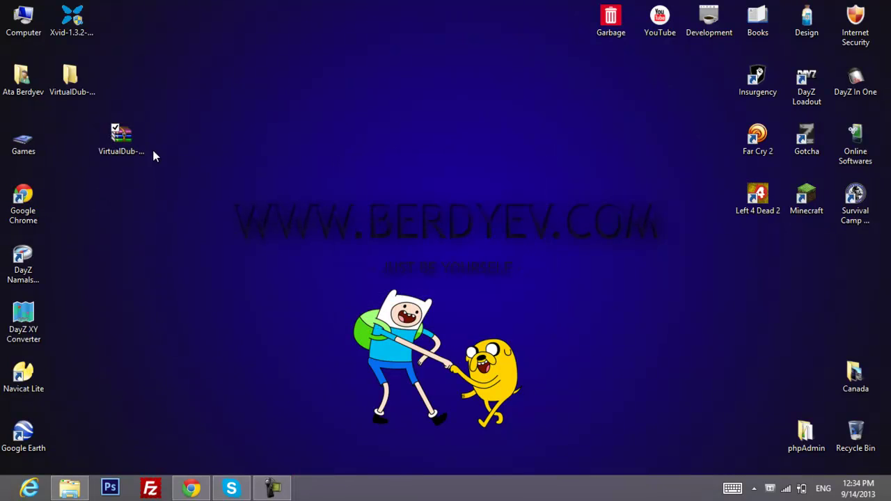
click(192, 488)
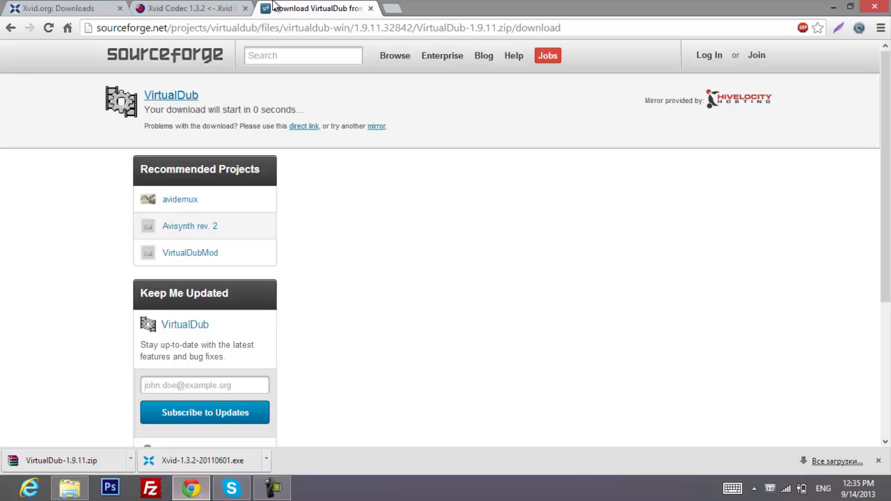
Step: In a new tab, search for 'winrar', view the rarlab.com site, and close it
click(394, 9)
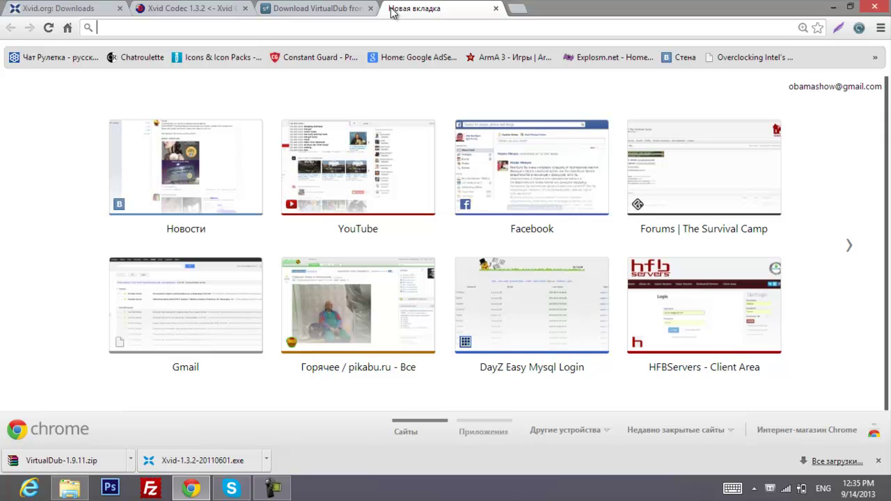
text(winrar)
key(Return)
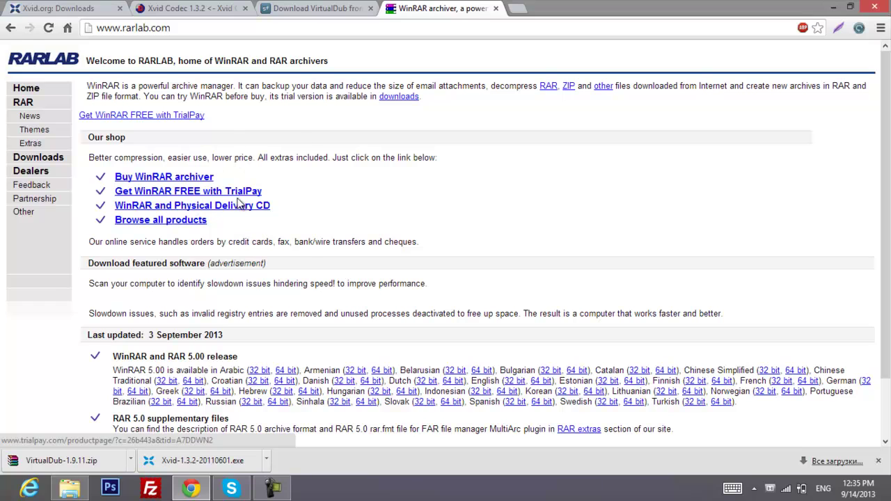
key(ctrl+w)
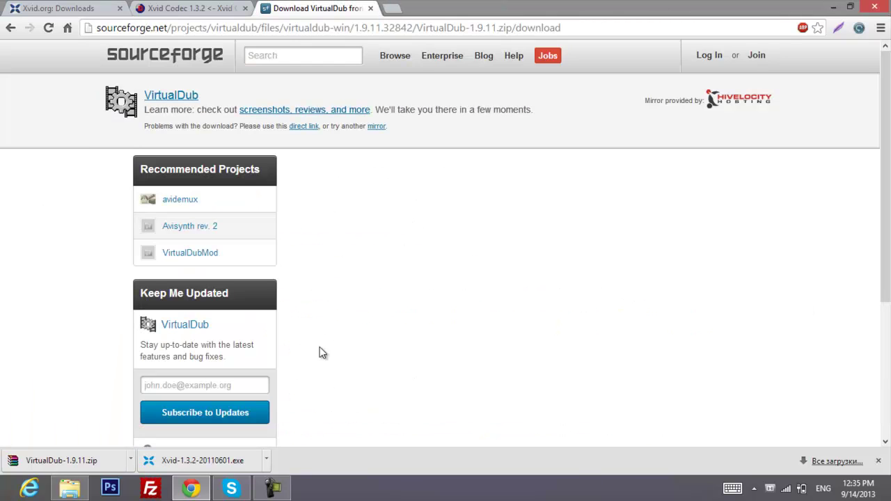
Step: Close Chrome, rearrange the desktop icons, and open the VirtualDub-1.9.11 folder
click(888, 3)
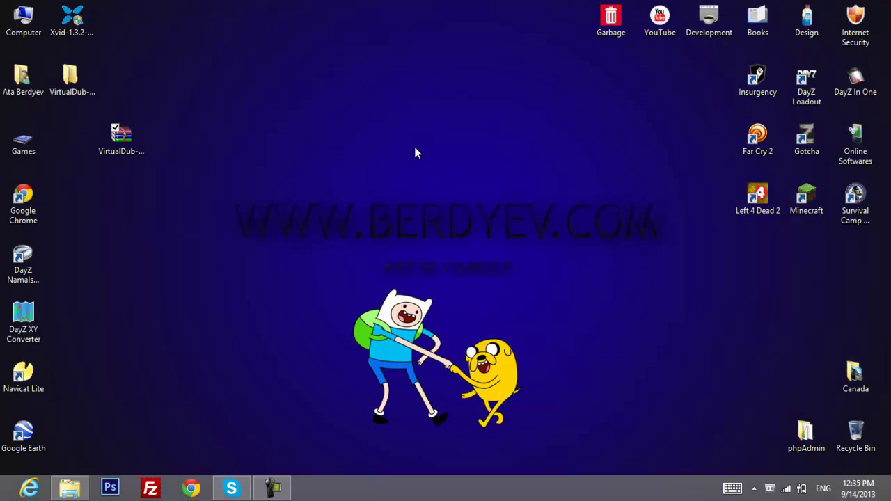
drag(134, 140, 130, 27)
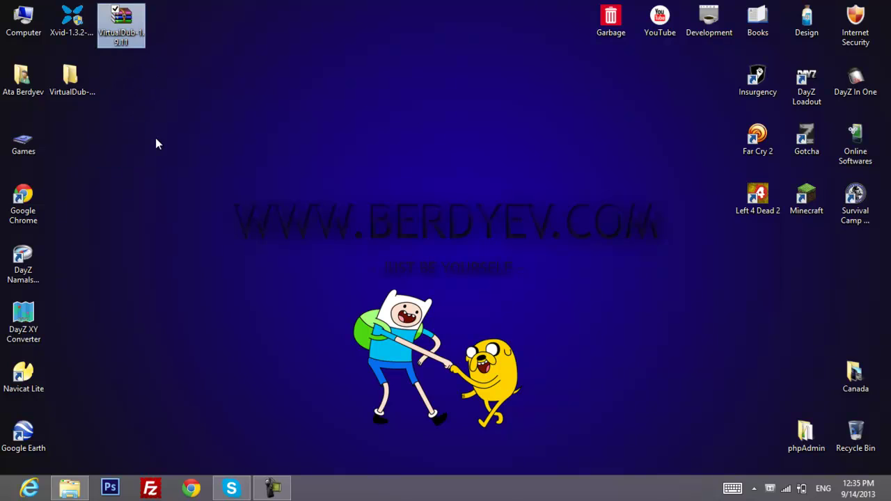
drag(81, 85, 229, 203)
double_click(219, 219)
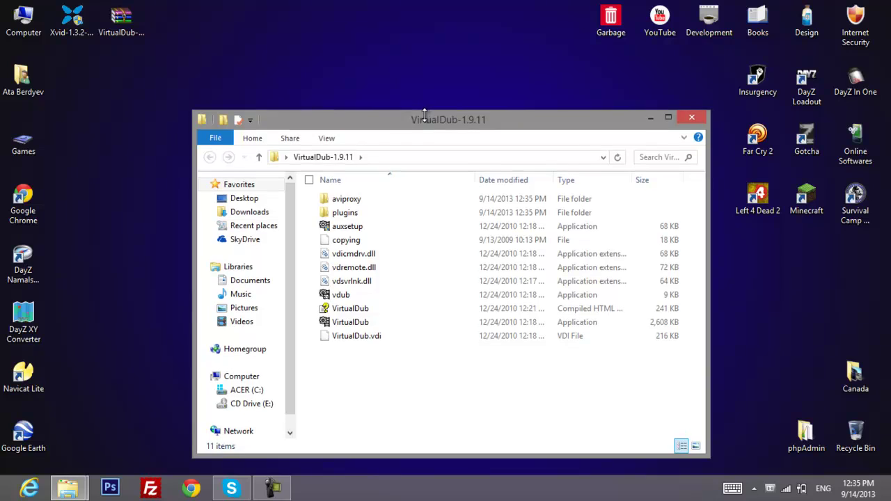
drag(427, 124, 361, 62)
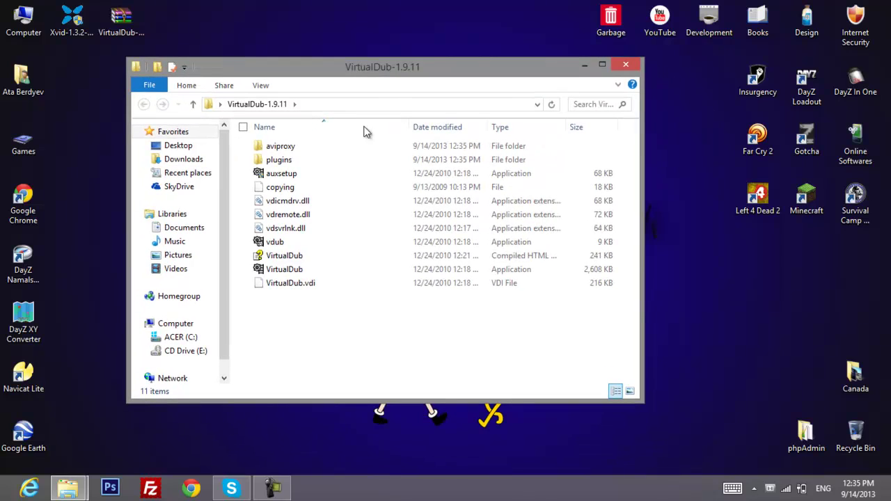
Step: Launch VirtualDub.exe from the extracted VirtualDub-1.9.11 folder
click(261, 271)
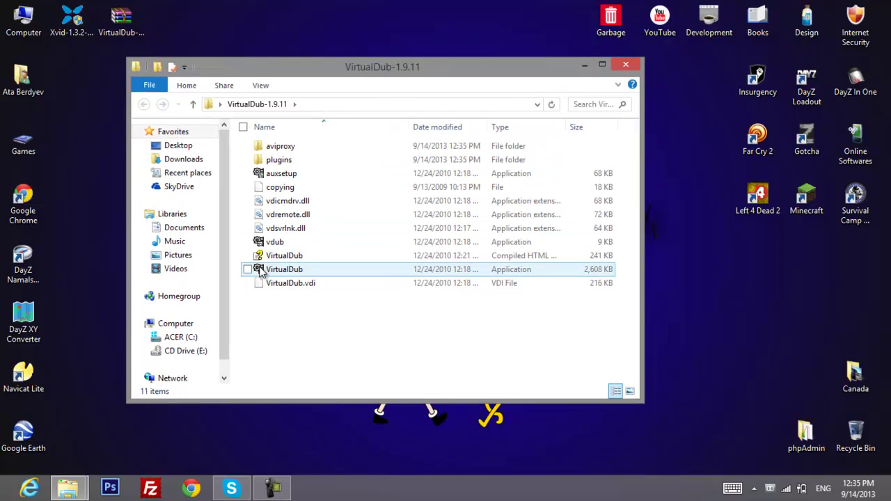
double_click(507, 280)
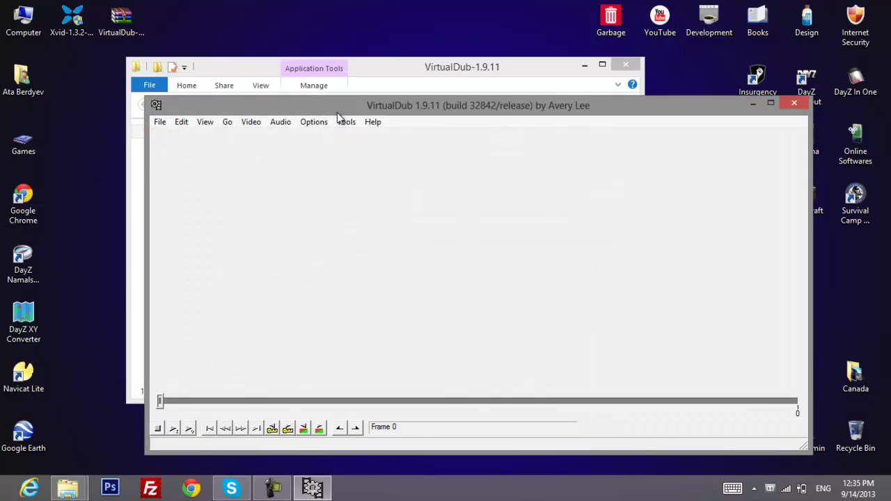
drag(338, 110, 302, 73)
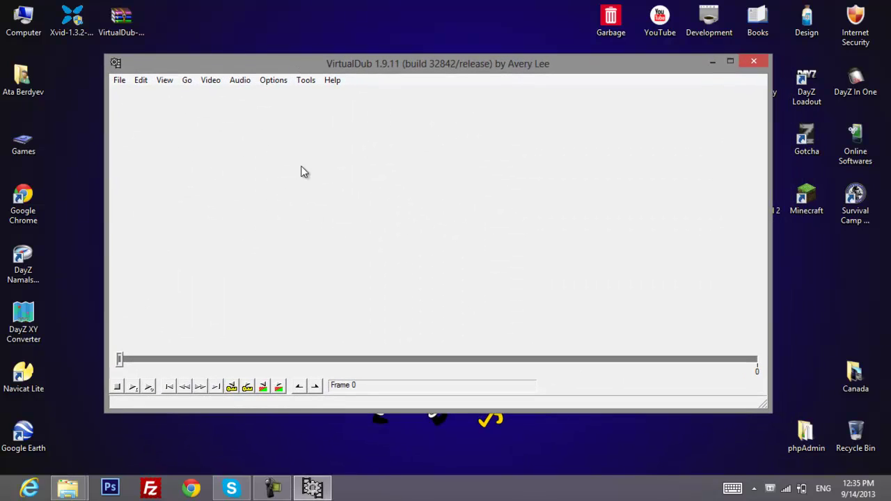
click(117, 80)
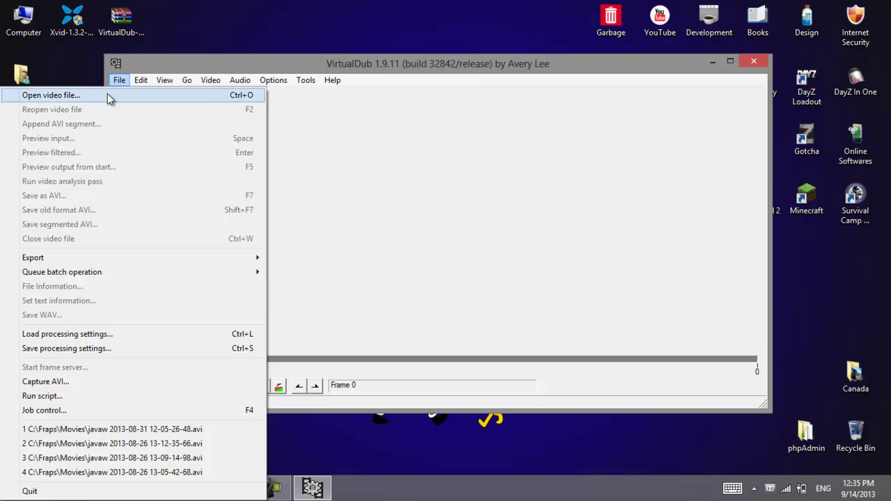
click(107, 93)
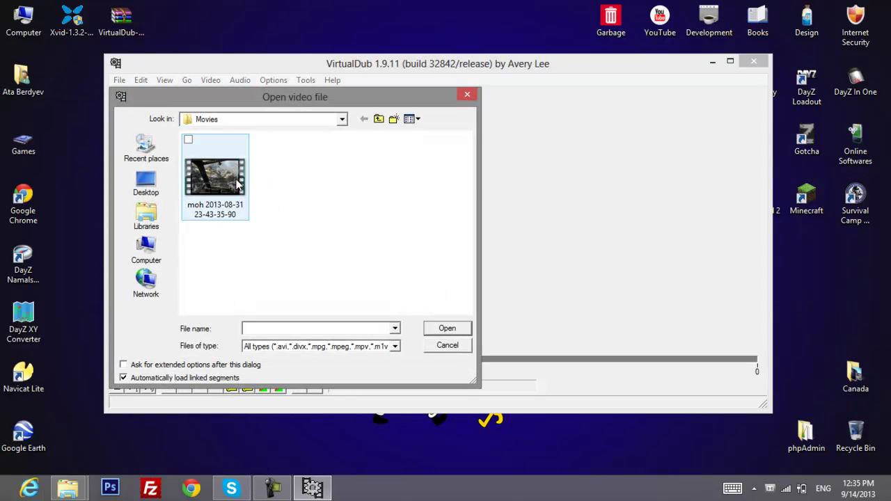
click(234, 179)
right_click(234, 183)
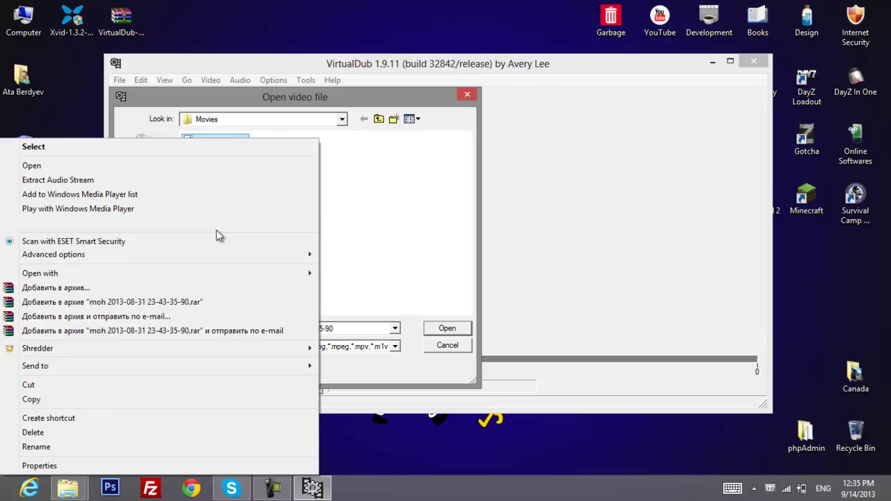
click(125, 466)
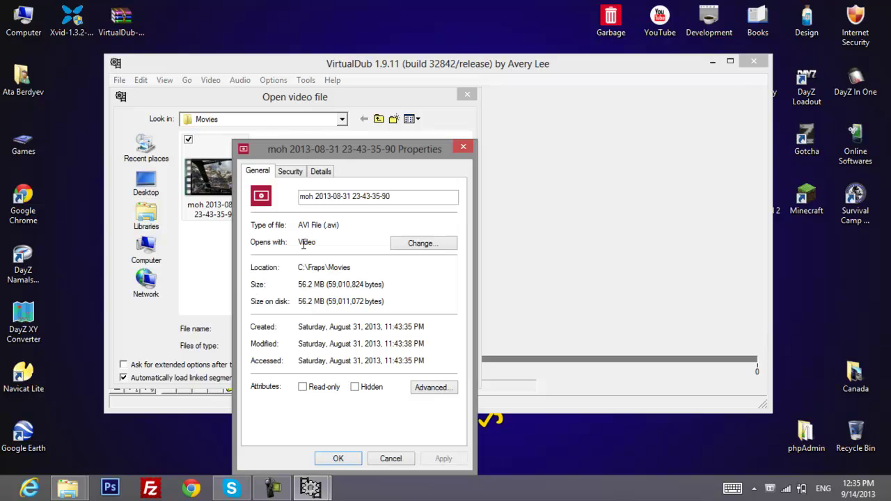
drag(416, 150, 407, 124)
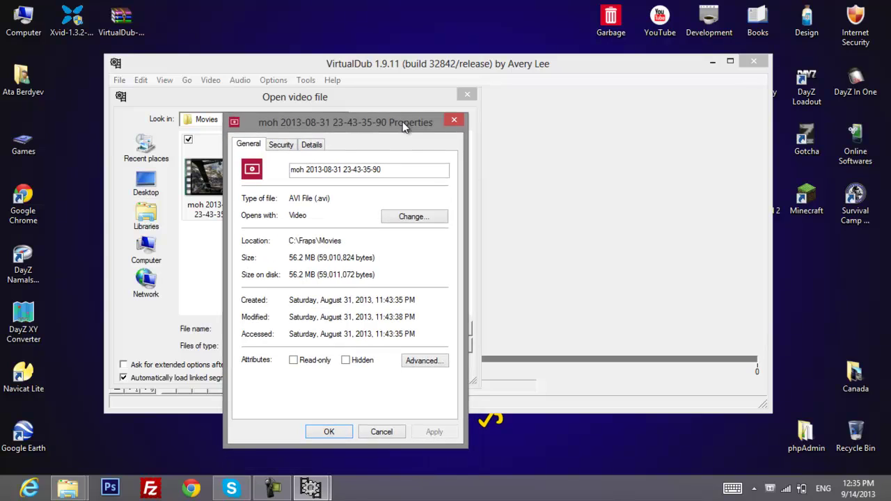
click(453, 120)
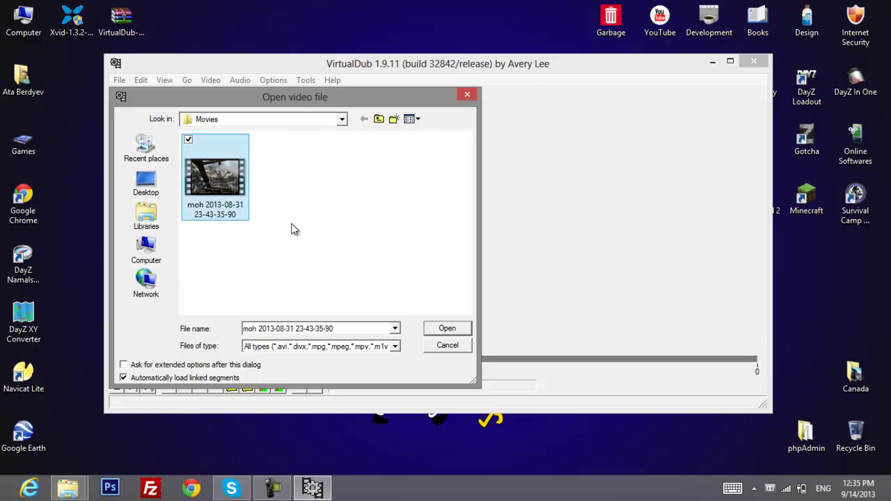
click(446, 329)
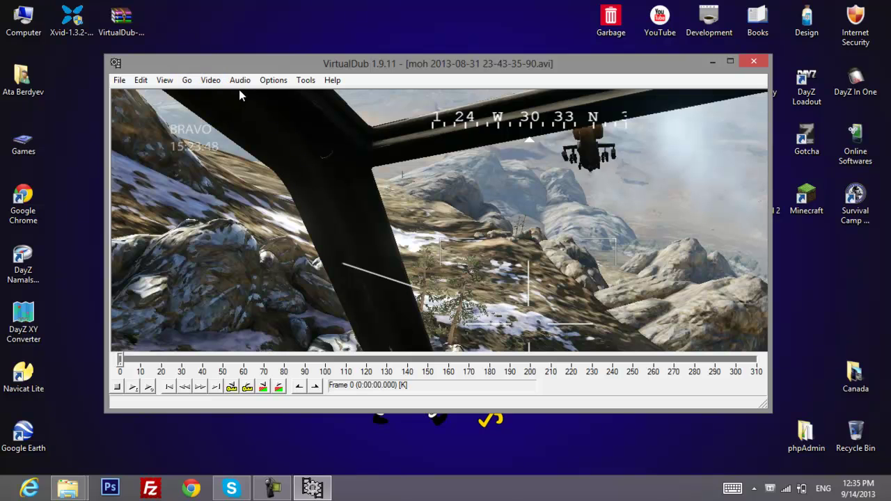
Step: Set the video compression to Xvid MPEG-4 Codec
click(210, 80)
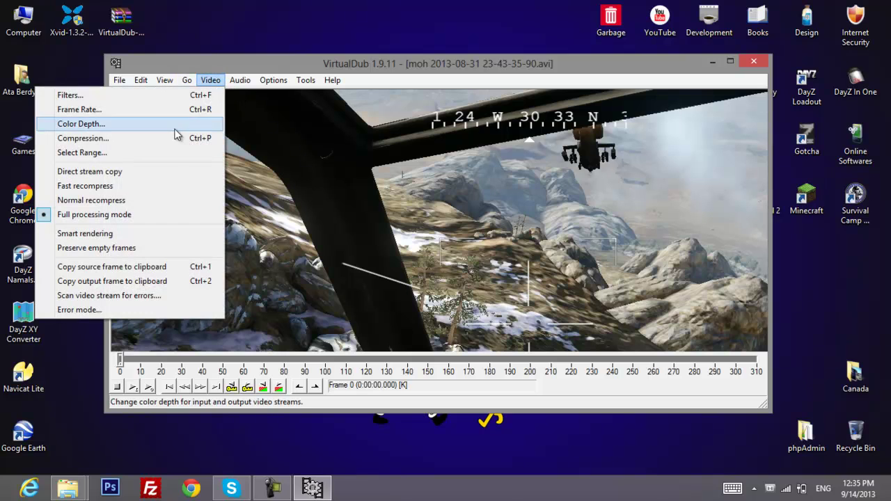
click(173, 138)
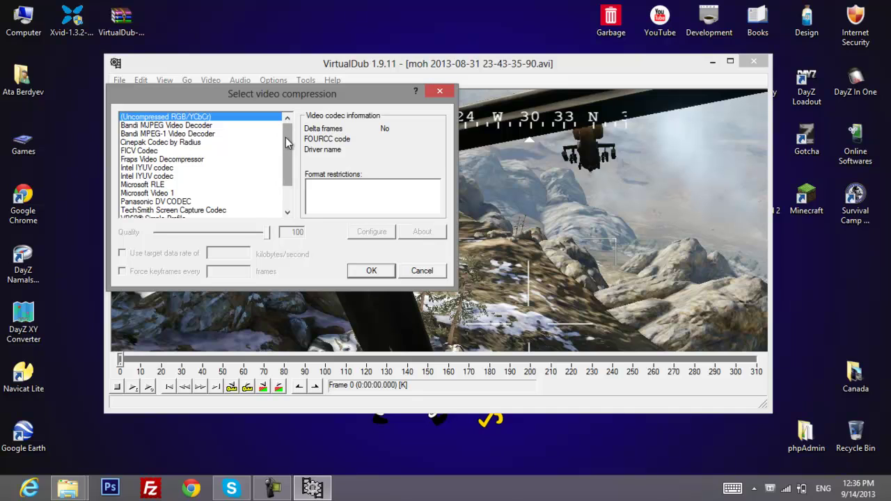
drag(287, 150, 287, 171)
click(150, 210)
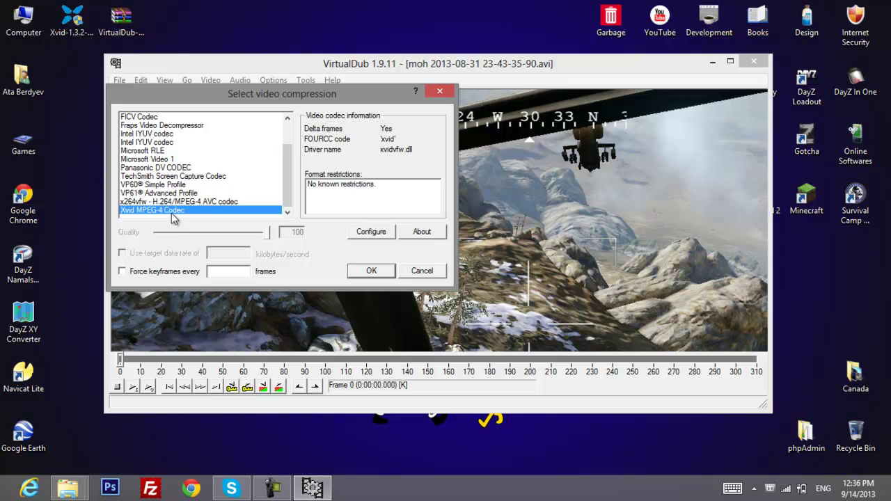
click(367, 272)
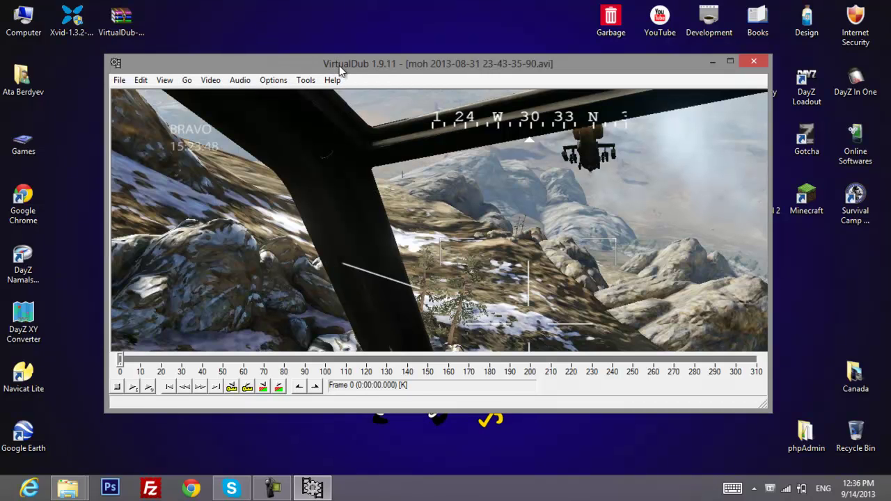
Step: Save as AVI to the Desktop with the name 'video' to start encoding
drag(339, 65, 321, 55)
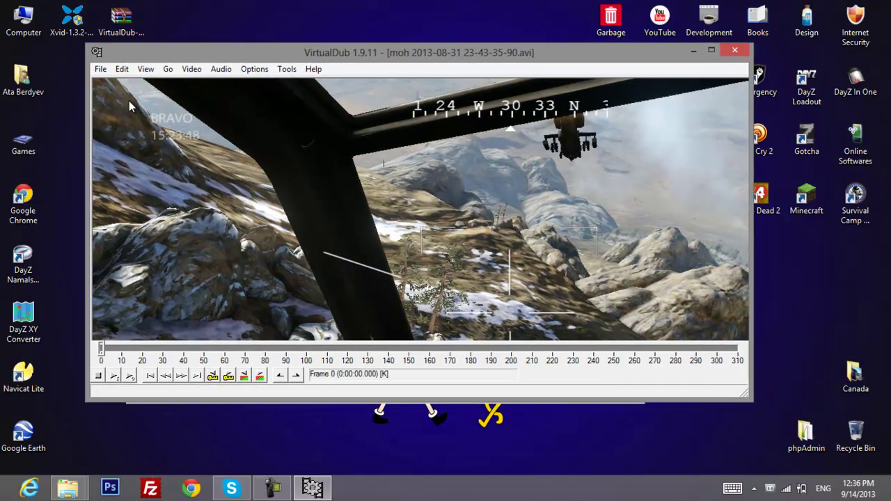
click(97, 71)
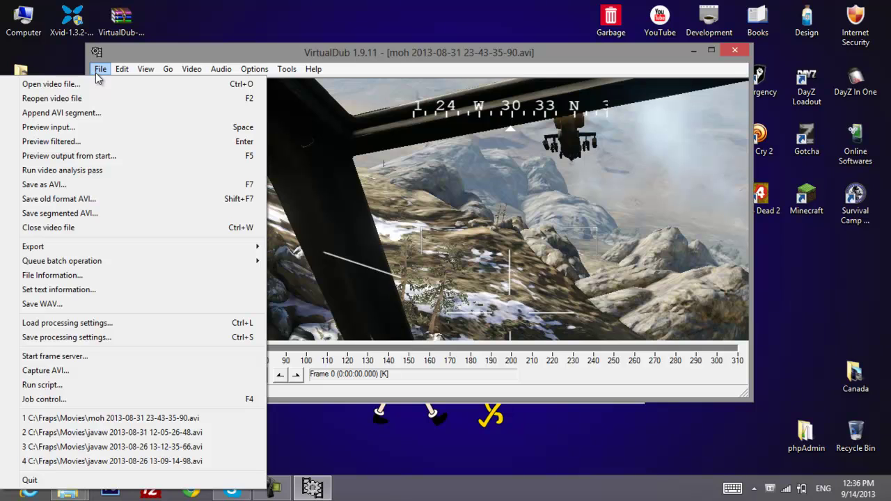
click(103, 185)
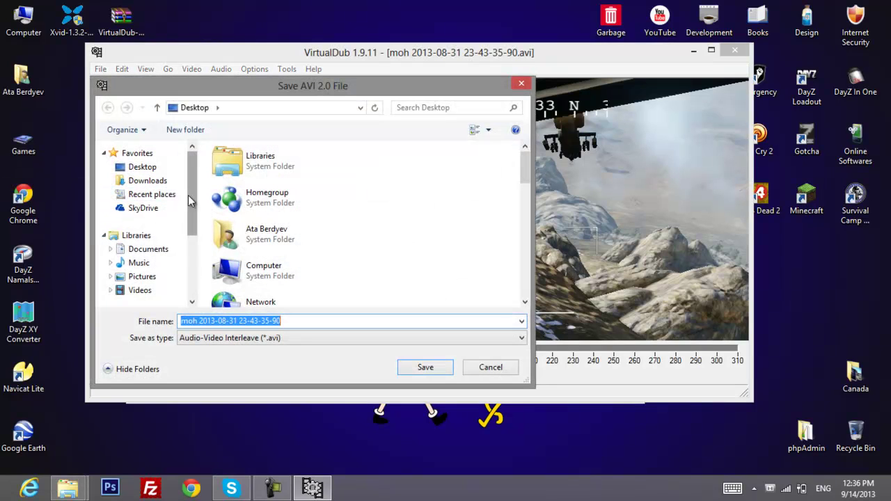
click(134, 172)
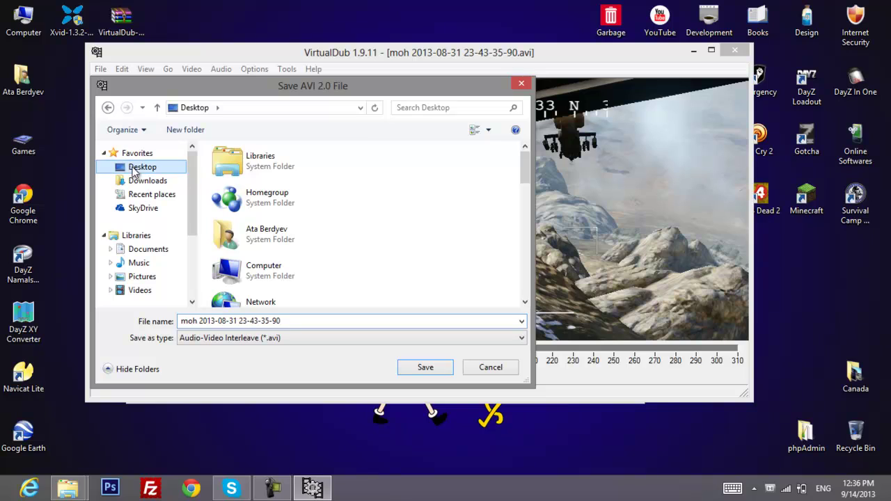
click(286, 318)
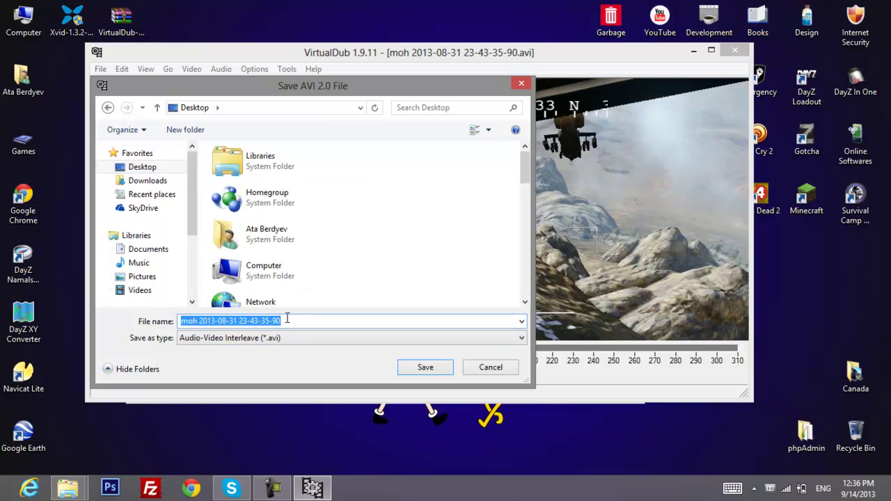
text(vide)
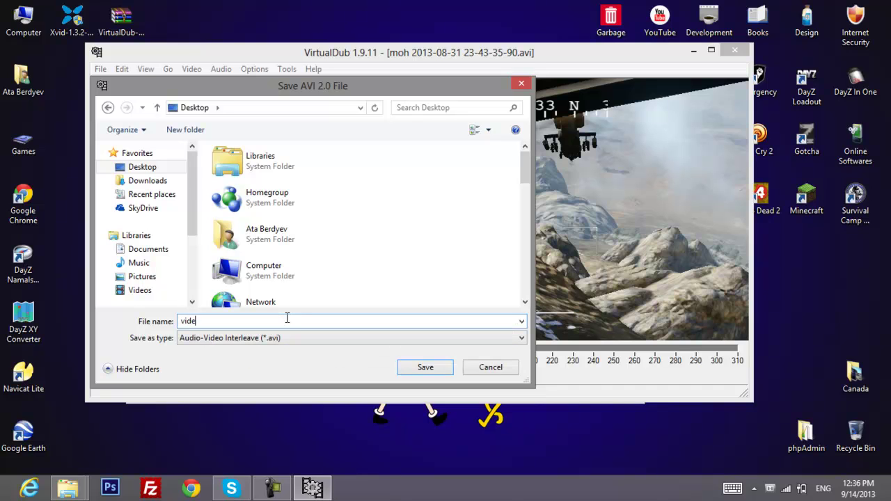
text(o)
click(416, 369)
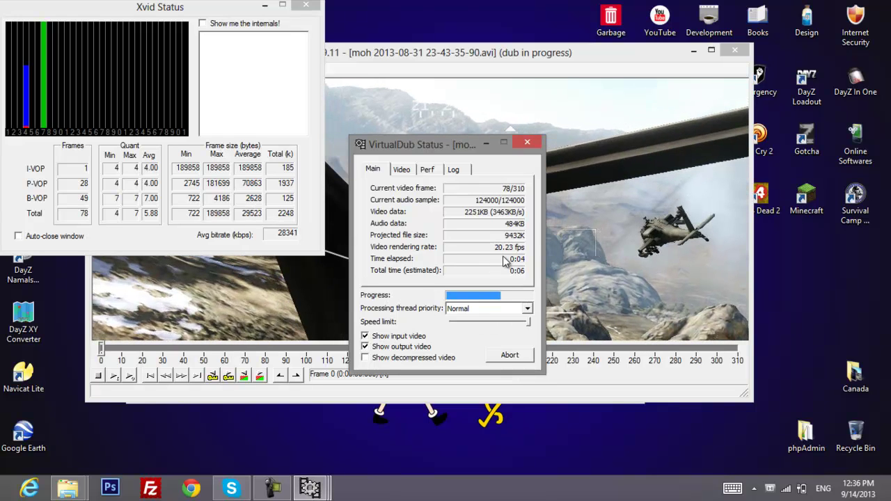
Step: Turn off Show input video, and once all 310 frames encode, close the Xvid statistics window
click(365, 336)
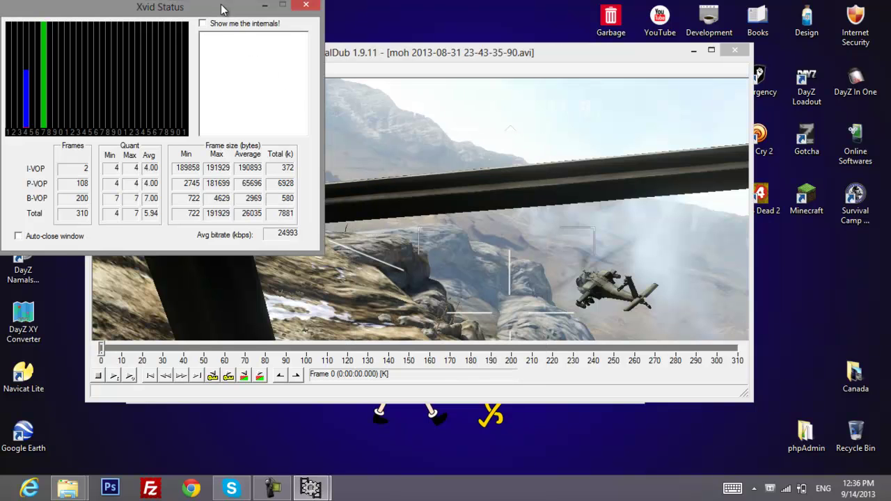
drag(225, 10, 580, 119)
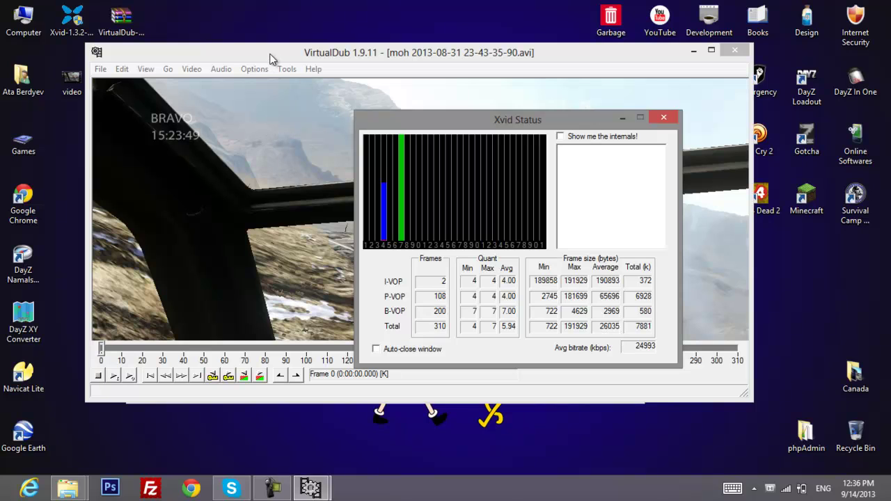
drag(494, 117, 423, 22)
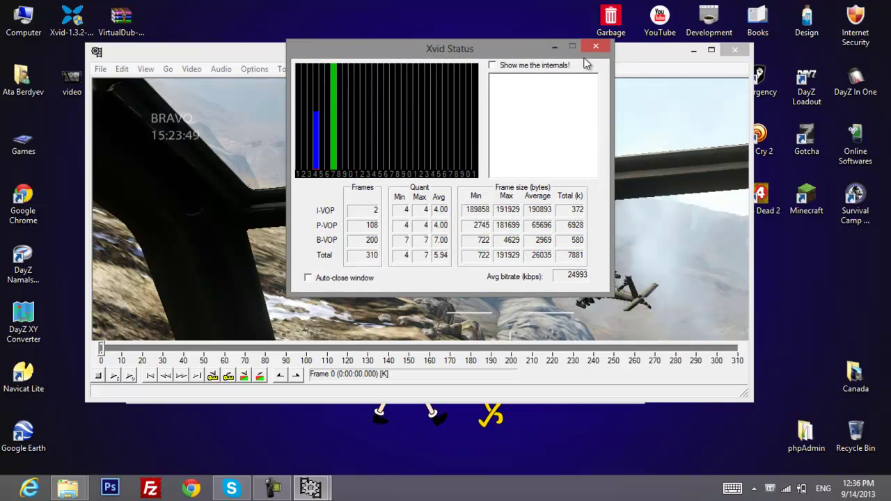
click(593, 18)
Step: Check the desktop video file's Properties, confirming a size of 8.19 MB
click(694, 52)
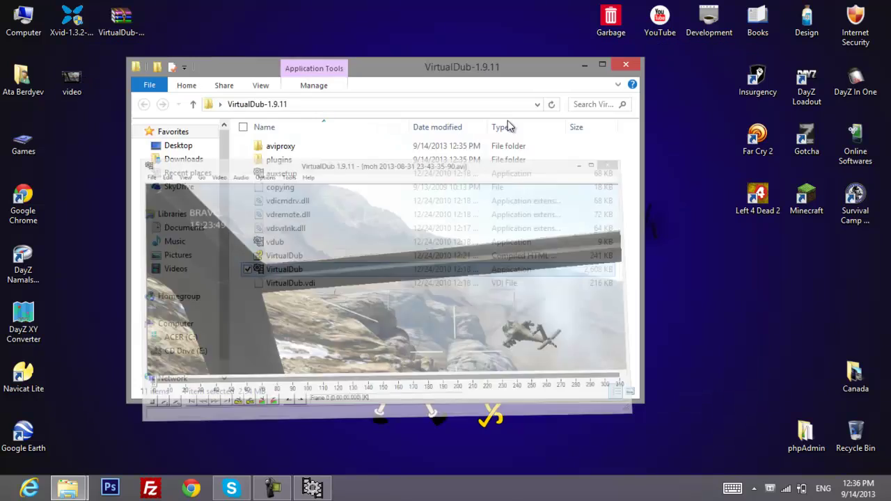
right_click(78, 92)
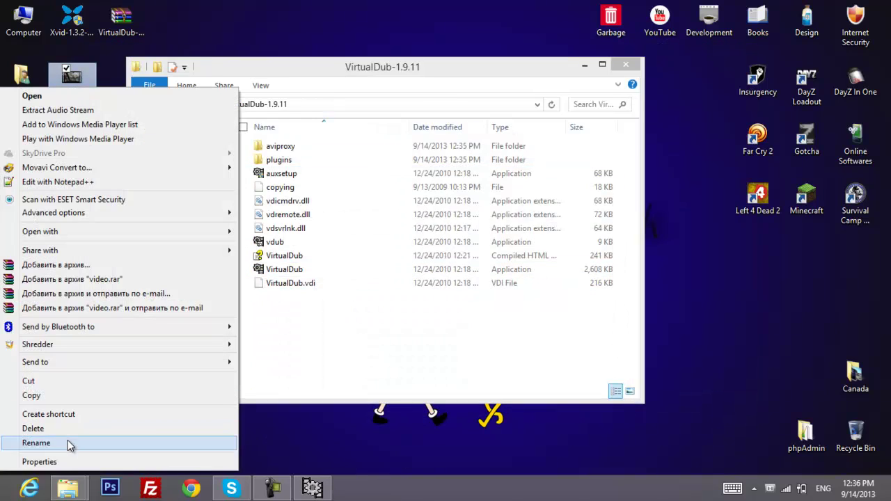
click(42, 461)
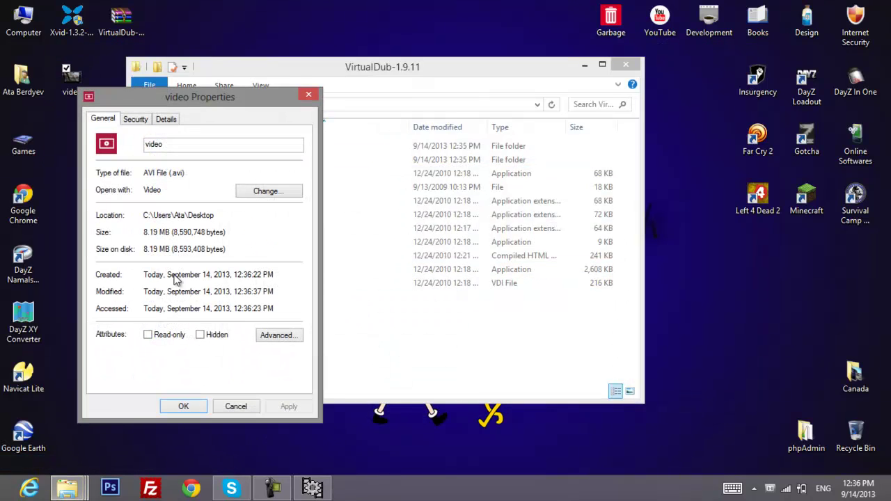
drag(145, 234, 236, 235)
click(237, 236)
Step: Close VirtualDub, the Properties dialog, and the Explorer folder window
click(312, 488)
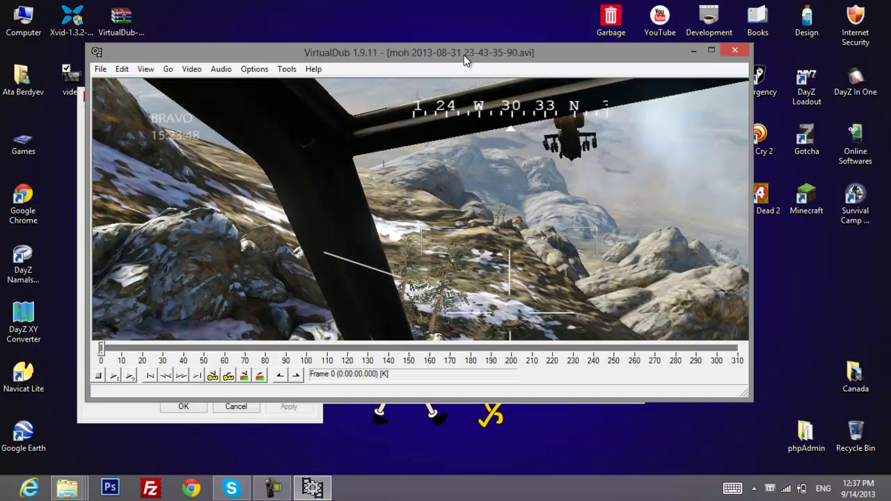
drag(464, 55, 427, 57)
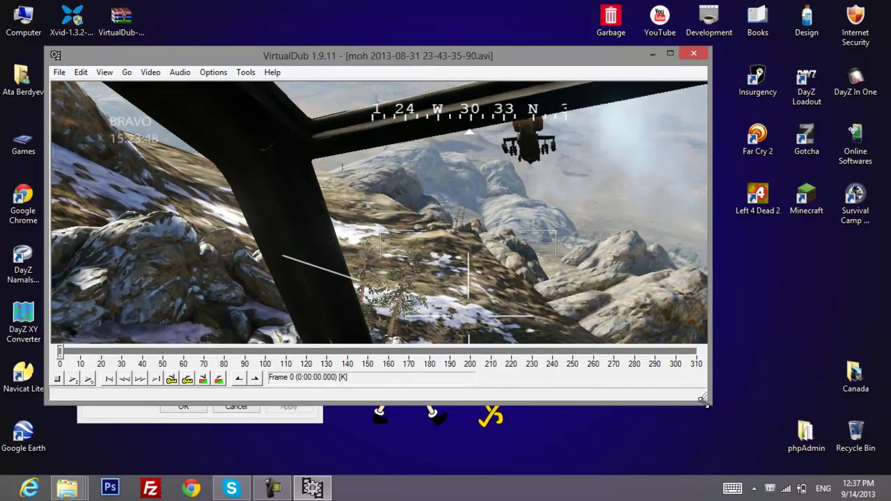
drag(704, 398, 721, 440)
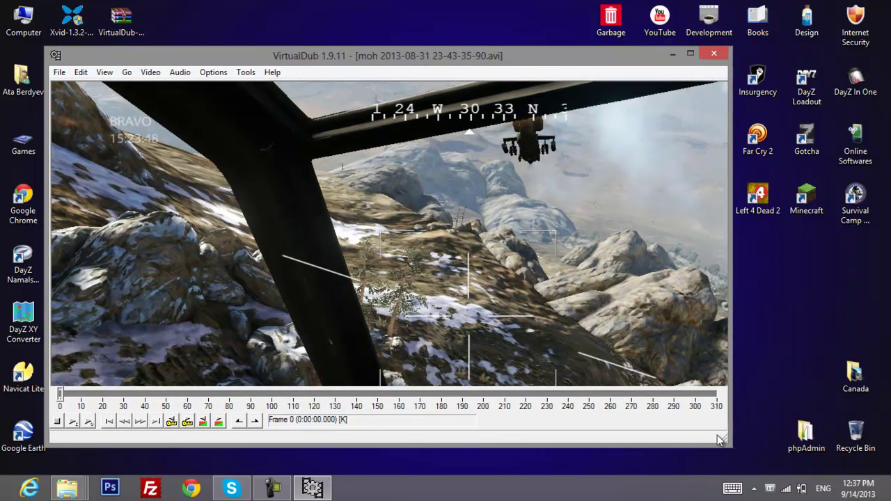
click(714, 54)
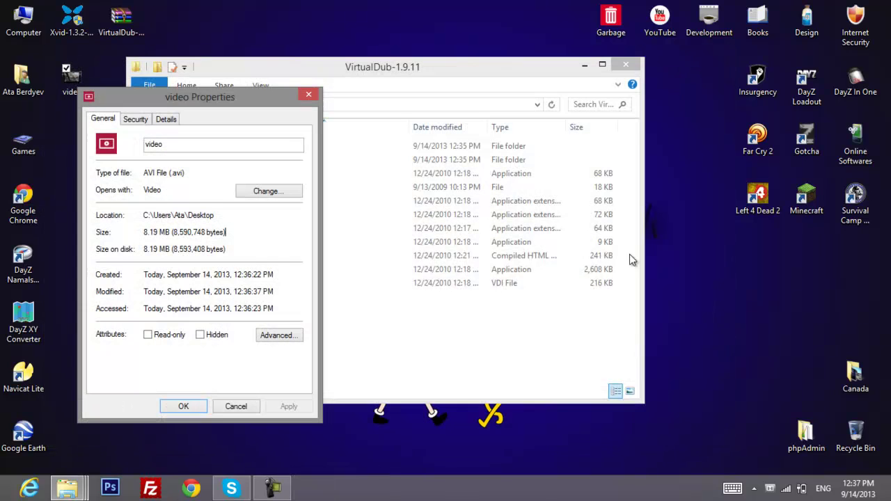
click(189, 410)
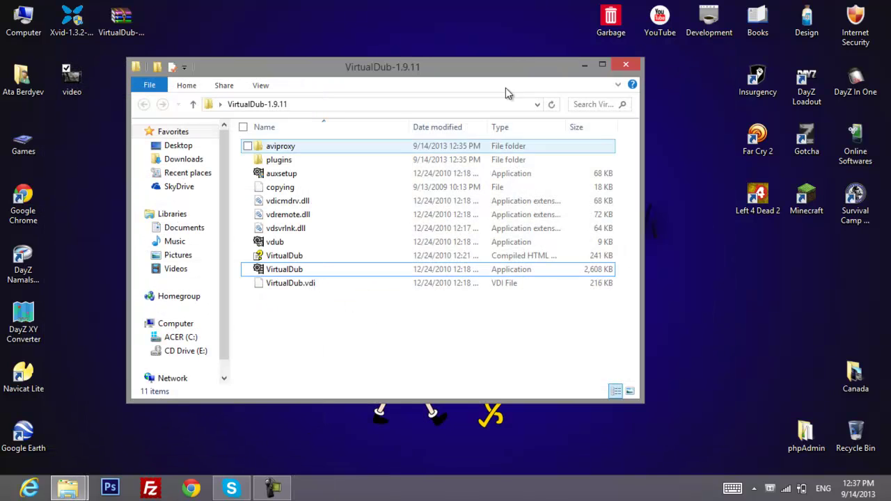
click(624, 66)
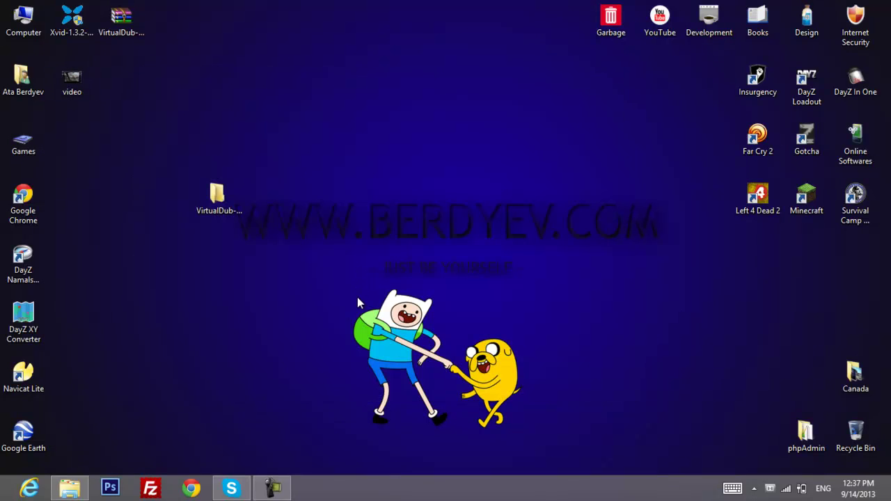